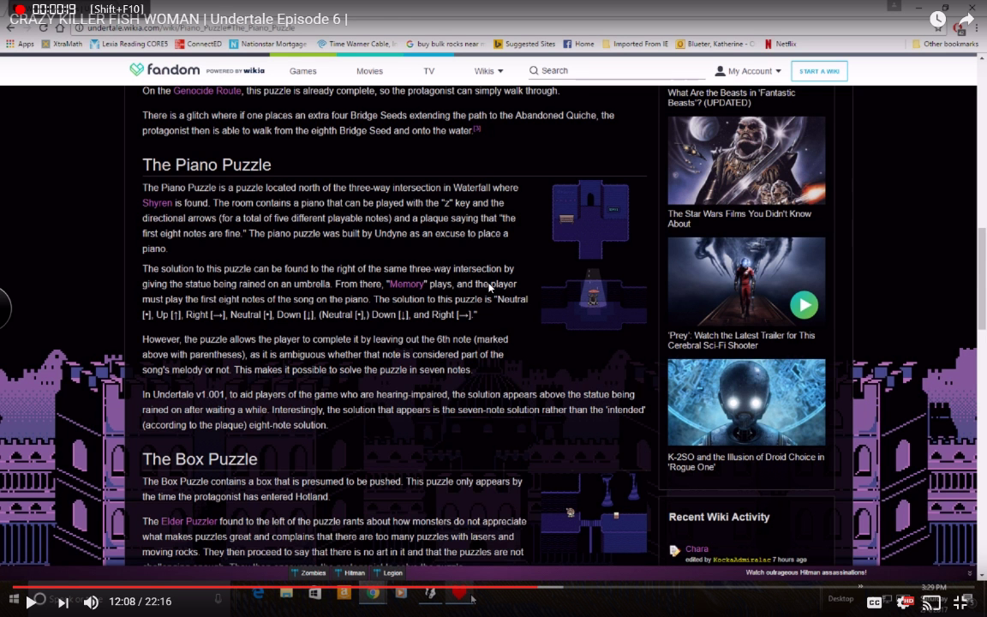
Seek the paused Undertale Episode 6 video back to about 11:43 on the progress bar.
{"action": "left_click", "coordinate": [518, 588]}
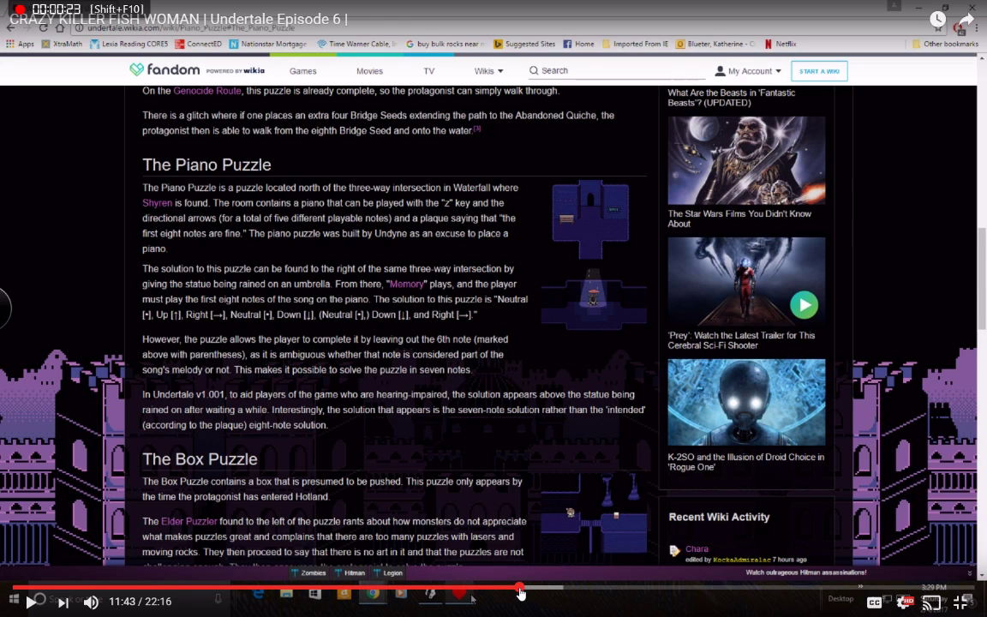